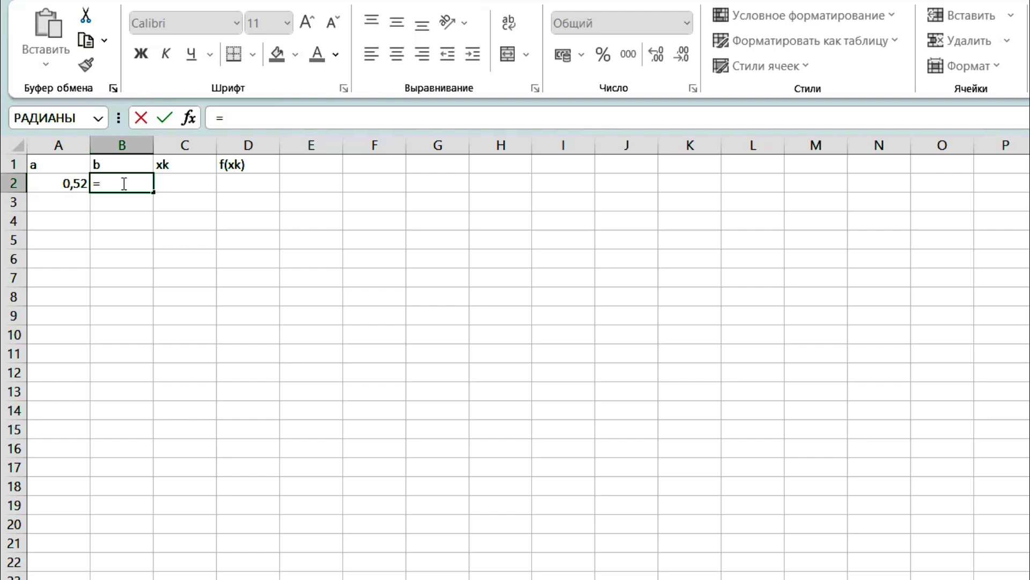
Enter 0,84 as the b value in B2 and the midpoint formula =(A2+B2)/2 under xk in C2
text(,84)
key(Return)
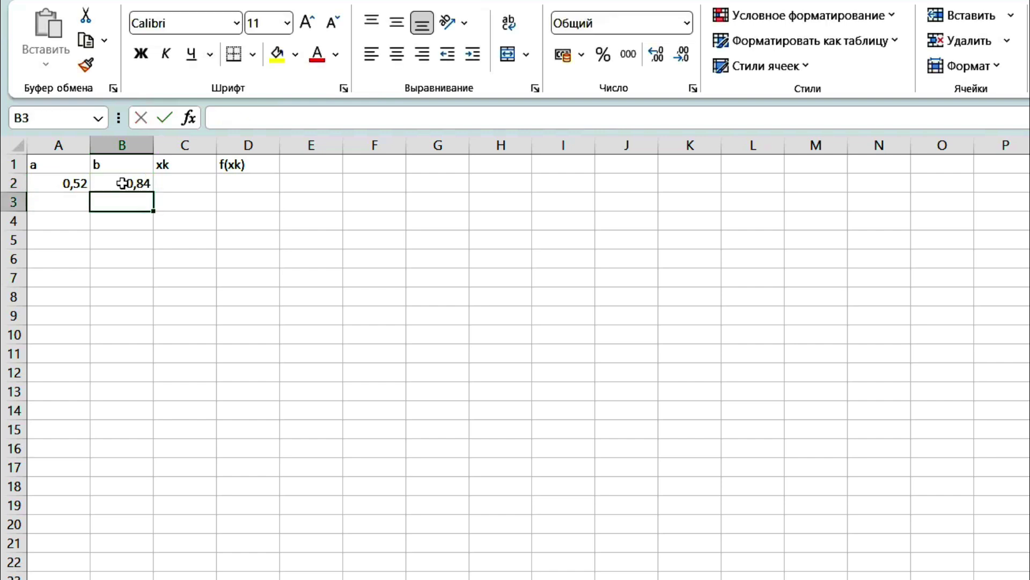
double_click(184, 184)
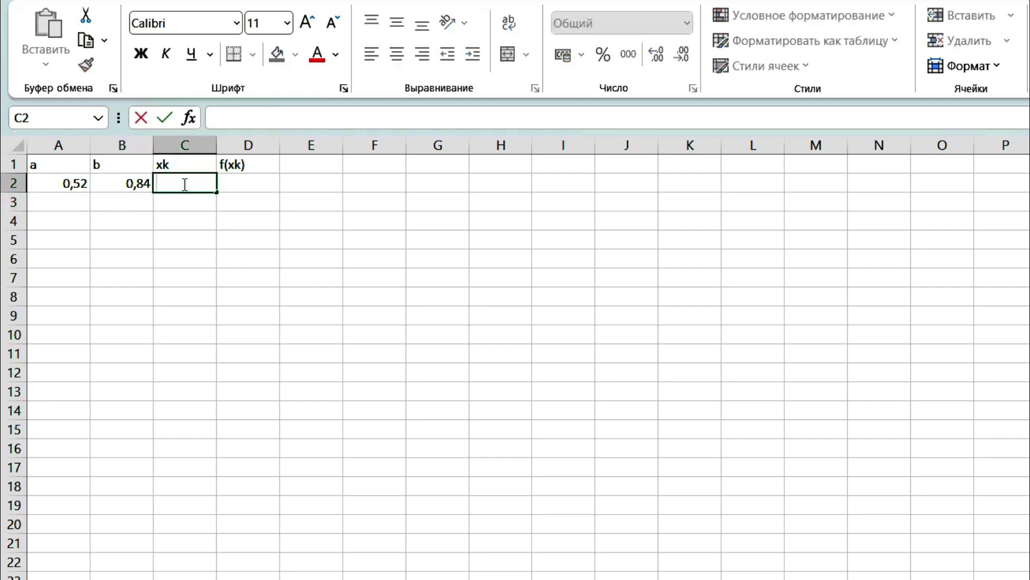
text(=)
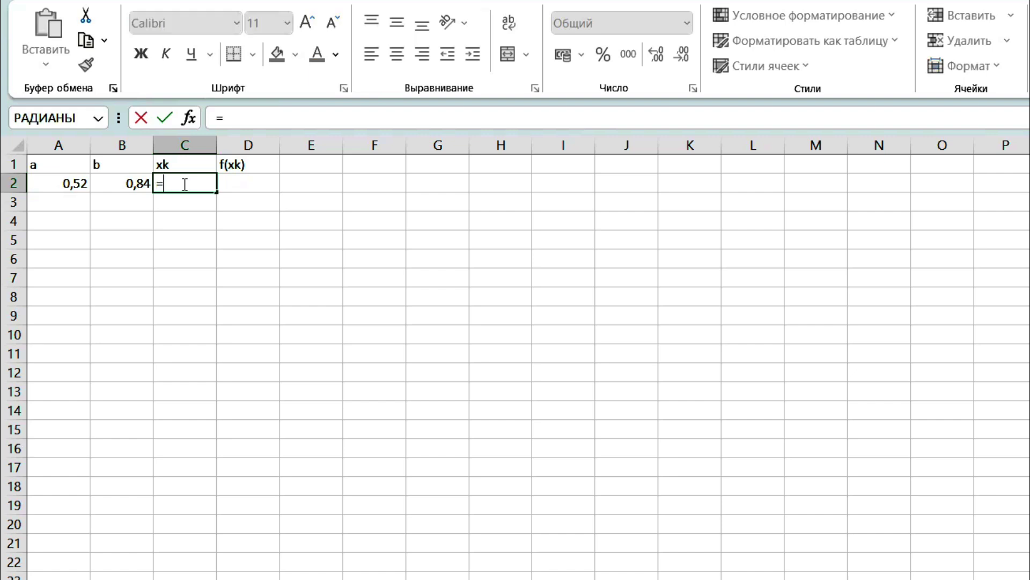
text(()
click(61, 183)
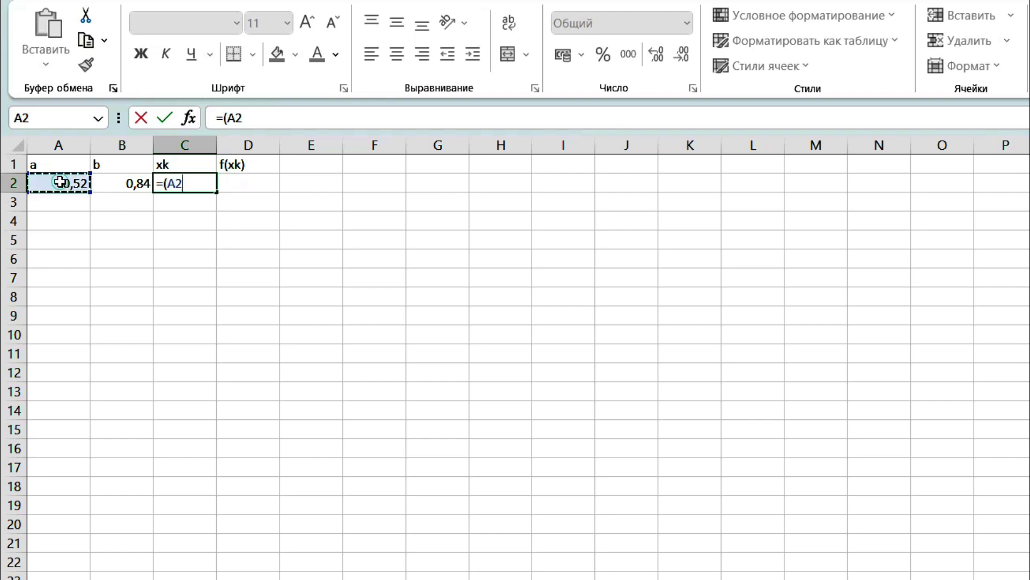
text(+)
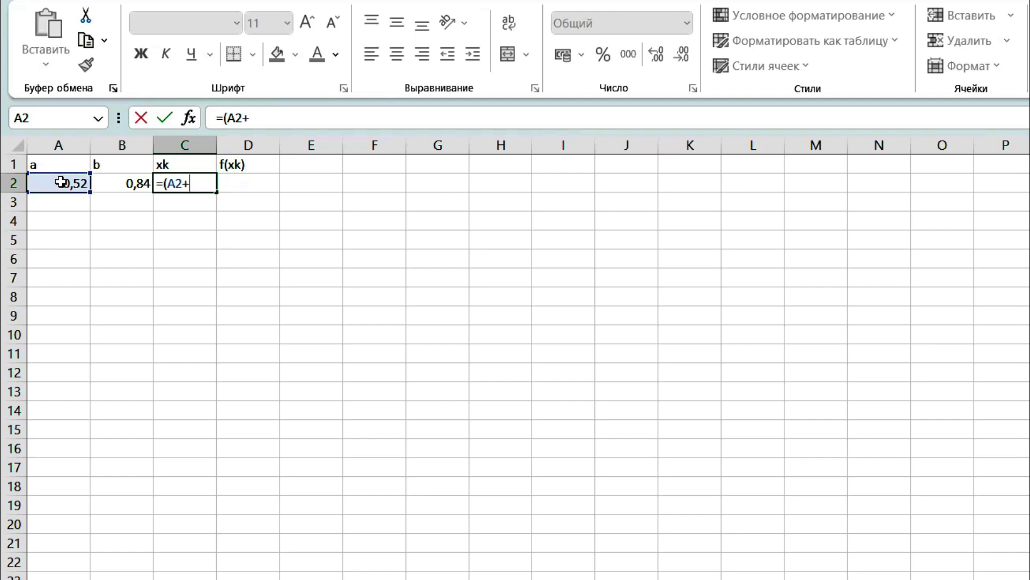
click(130, 183)
text()/)
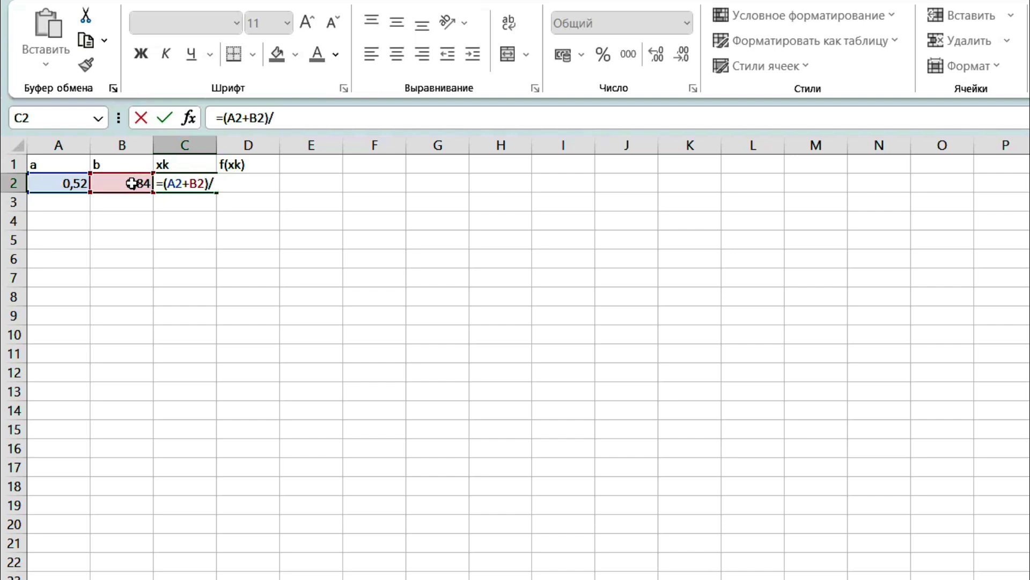
text(2)
key(Return)
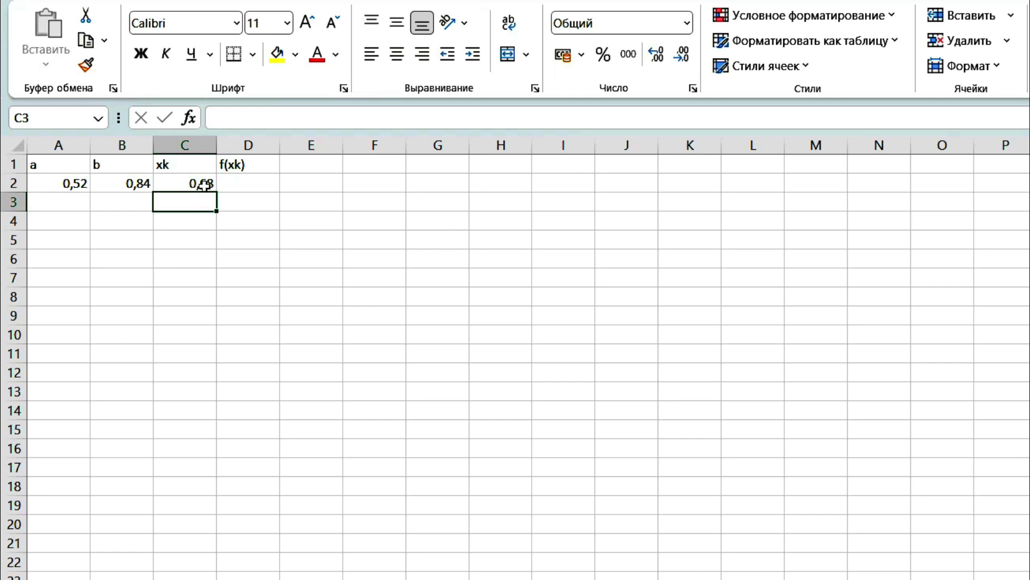
Enter the function formula =5*sin(C2^2)-3*C2 under f(xk) in D2
click(245, 183)
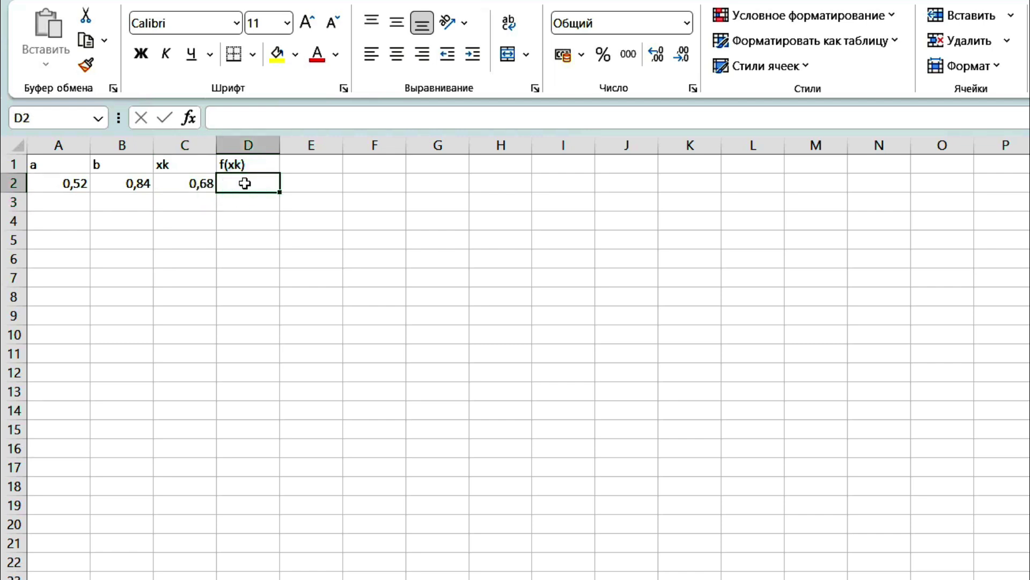
double_click(245, 183)
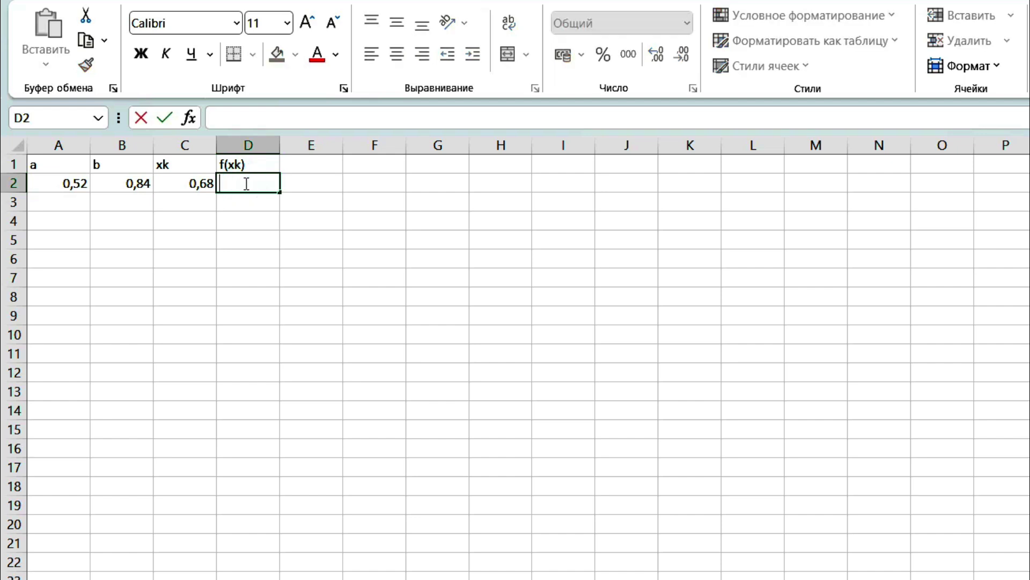
text(=)
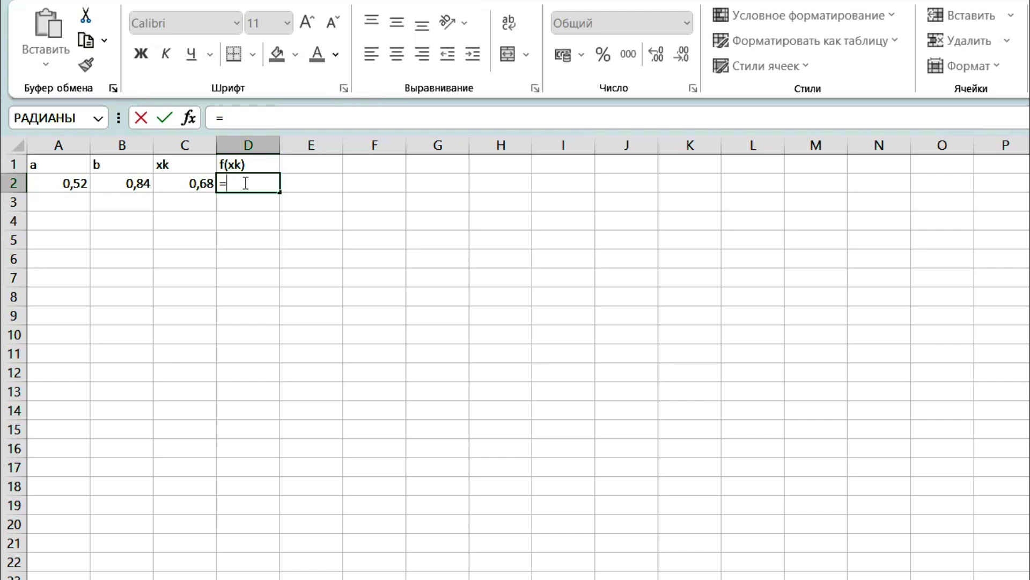
text(5*sin)
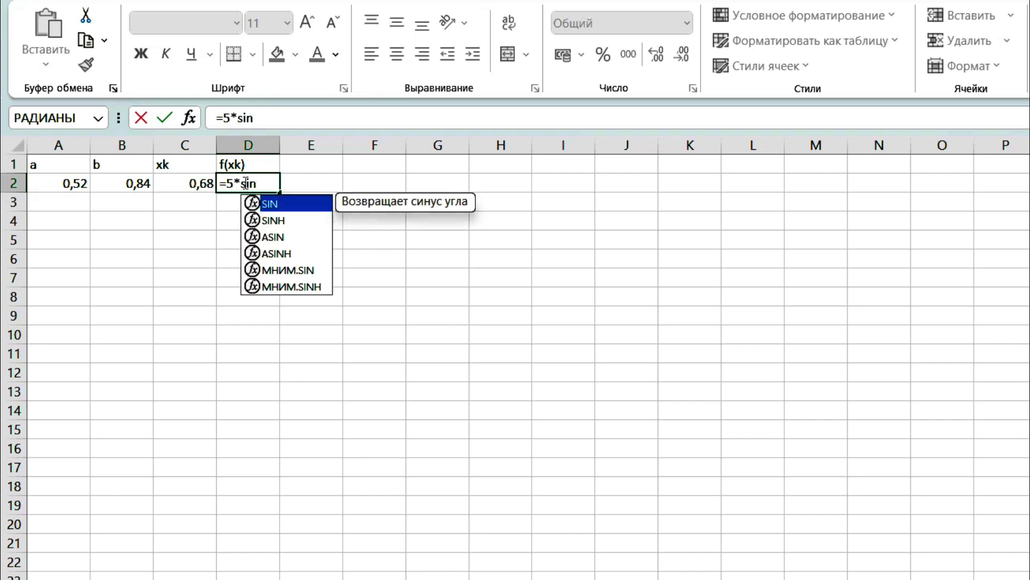
text(()
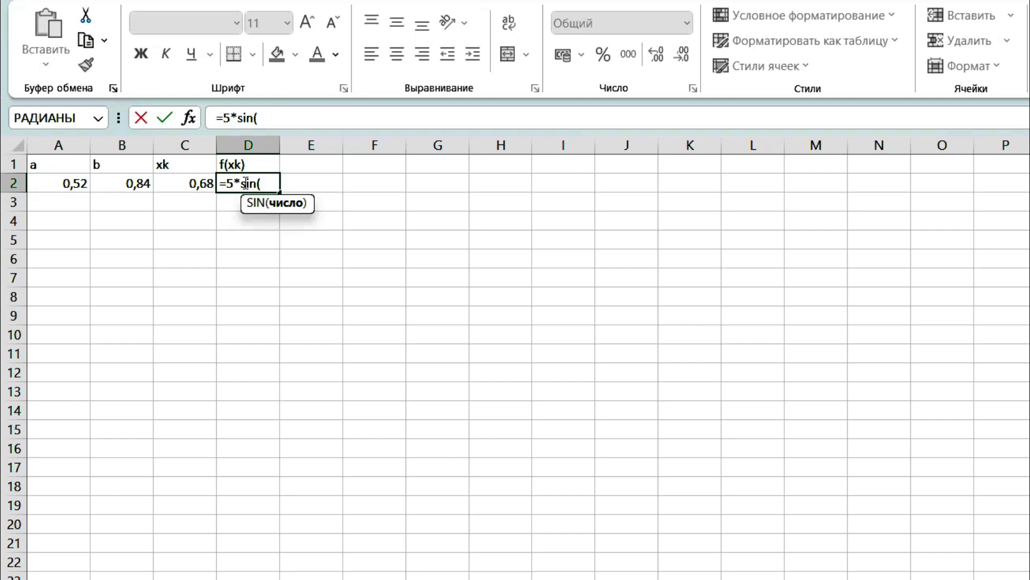
click(193, 186)
text(^2)
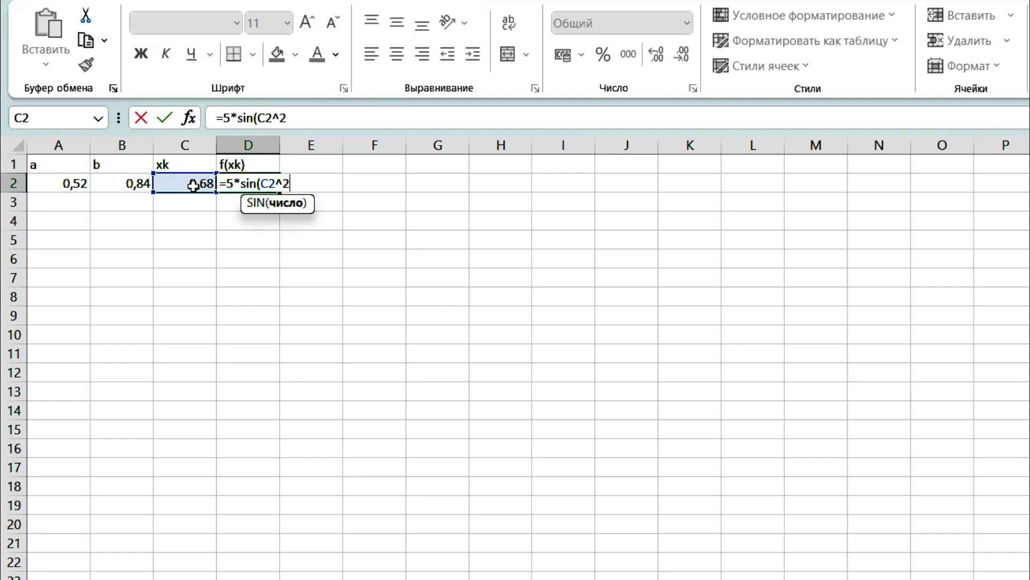
text())
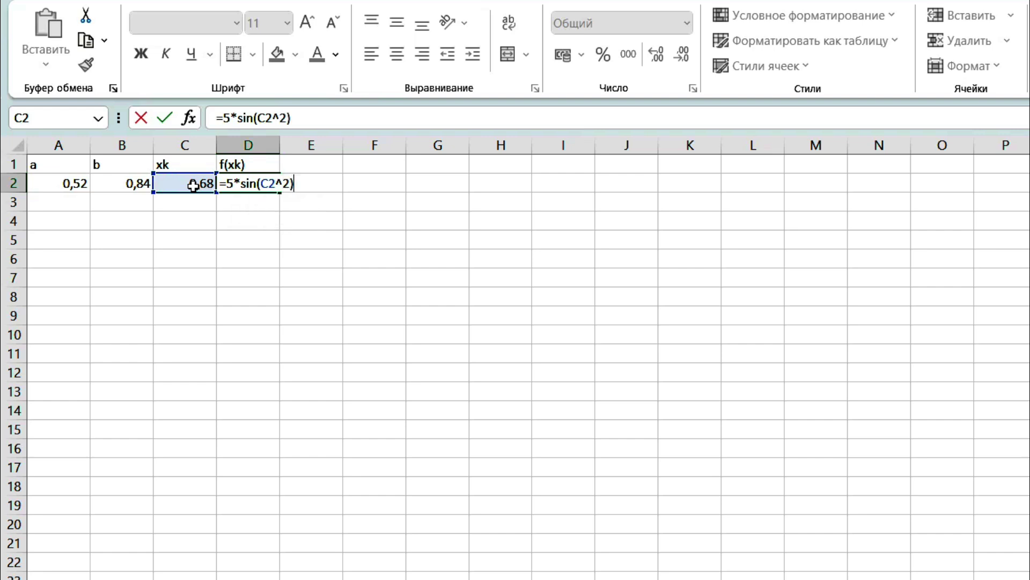
text(-3*)
click(193, 185)
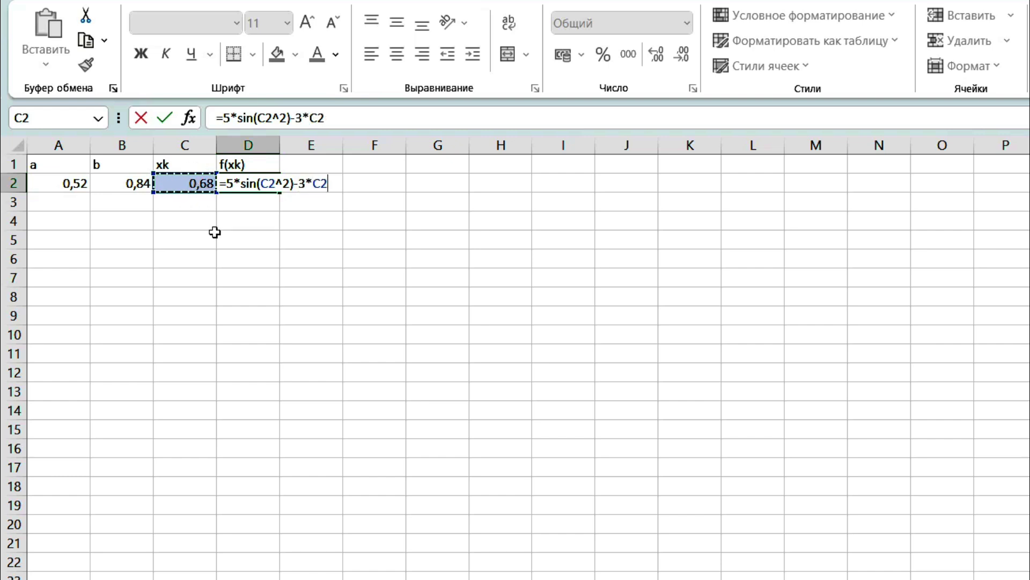
key(Return)
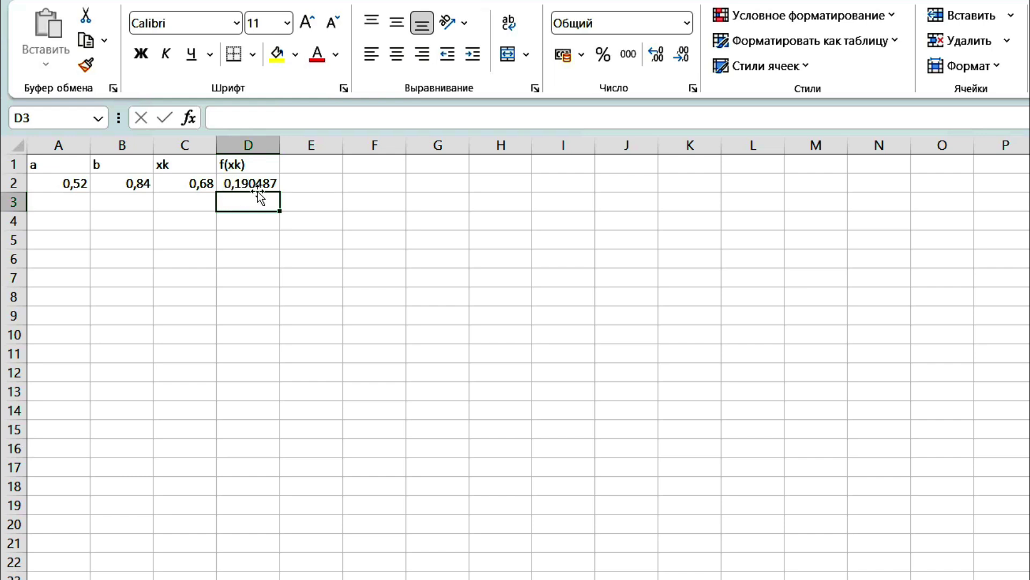
Add the column heading f(ak) in E1 and paste the copied heading f(ak).f(xk) into F1
click(299, 166)
click(299, 184)
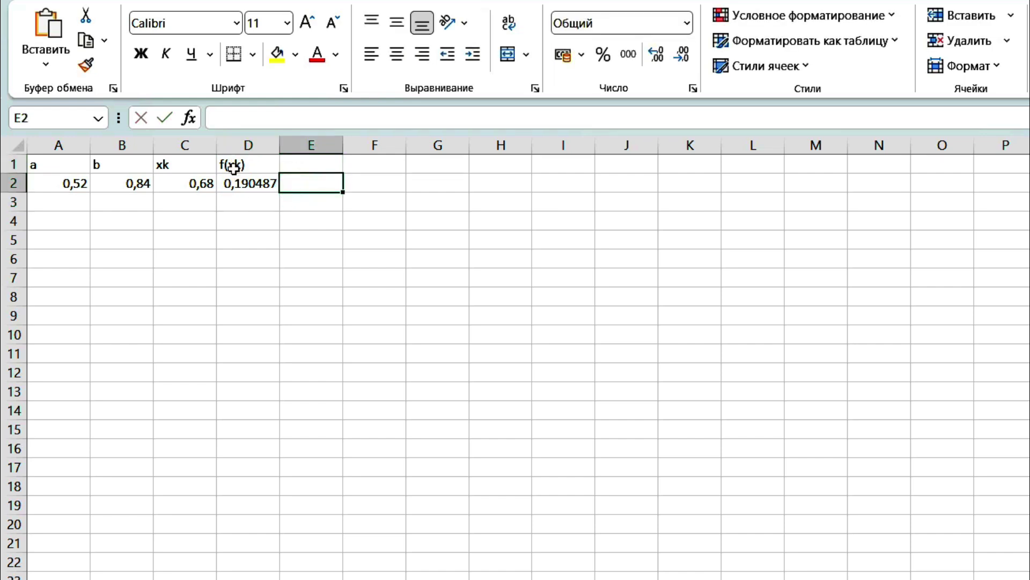
click(312, 166)
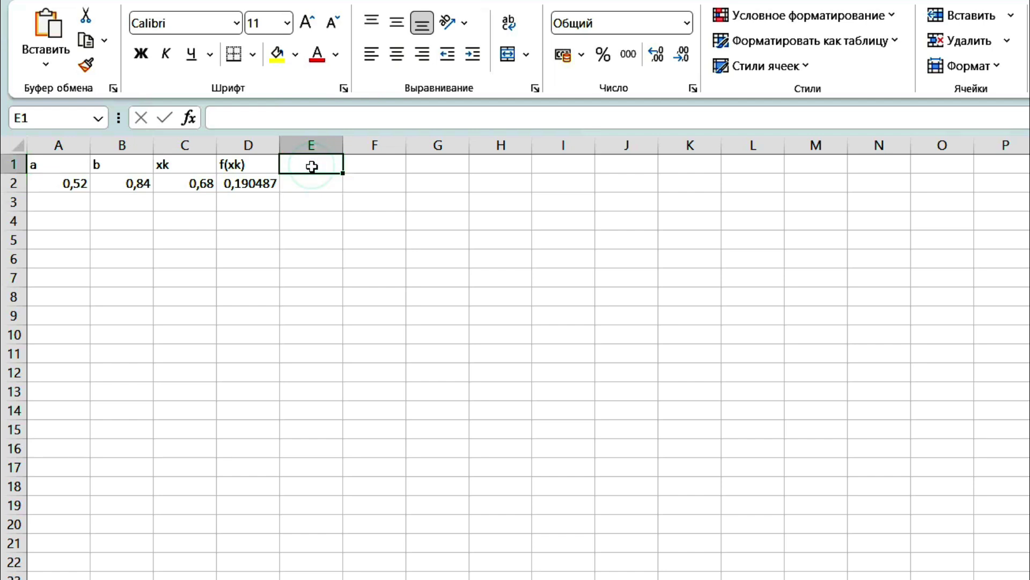
text(f(a)
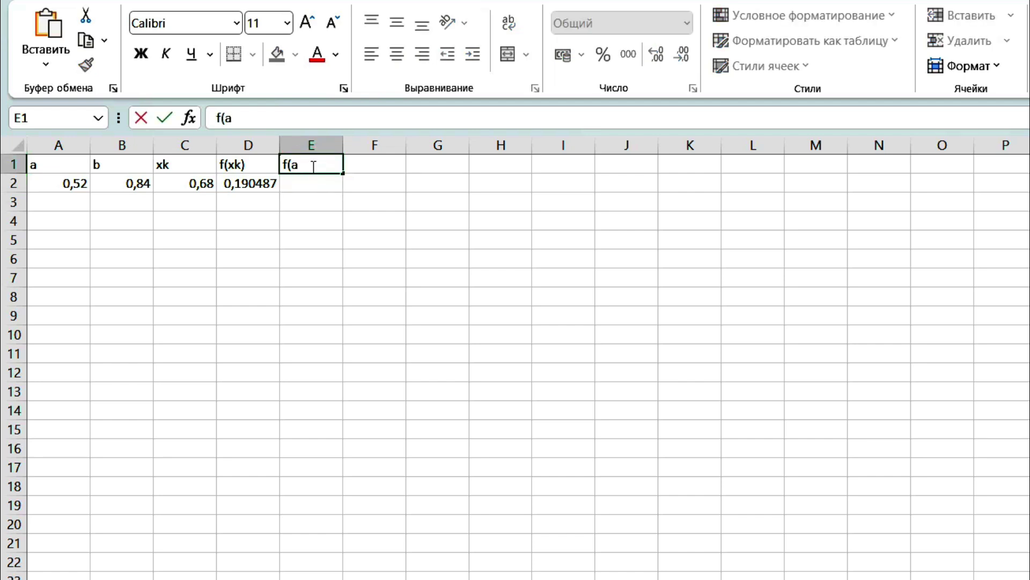
text(k))
click(373, 166)
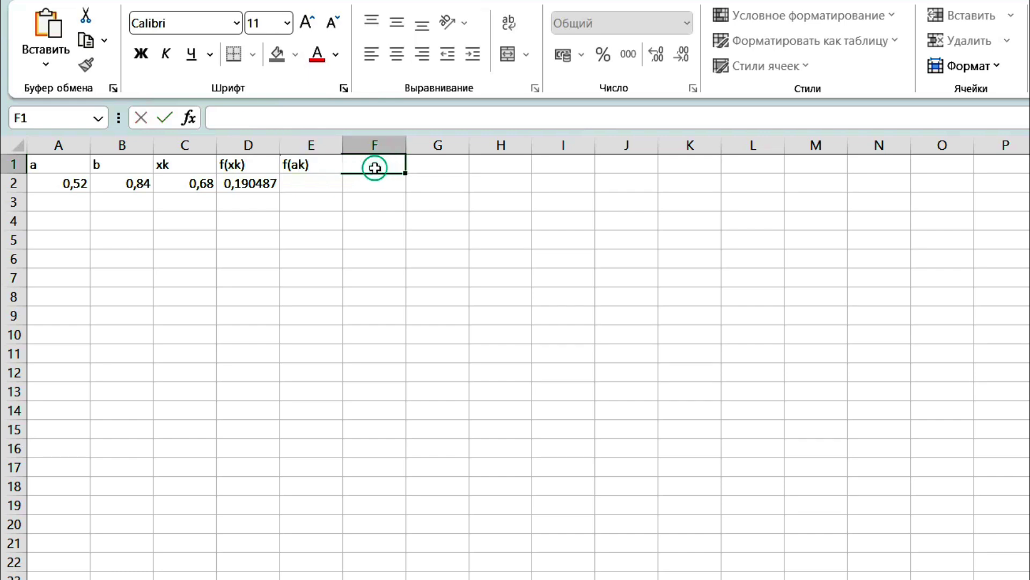
key(ctrl+v)
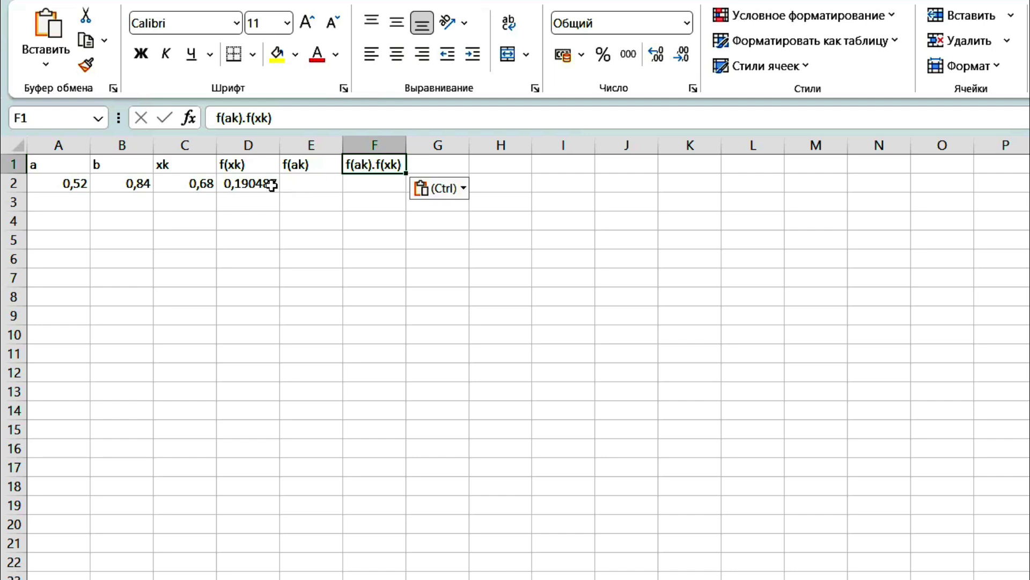
Copy the expression 5*SIN(C2^2)-3*C2 from the f(xk) formula in D2 and paste it after an equals sign in E2
click(252, 188)
double_click(251, 185)
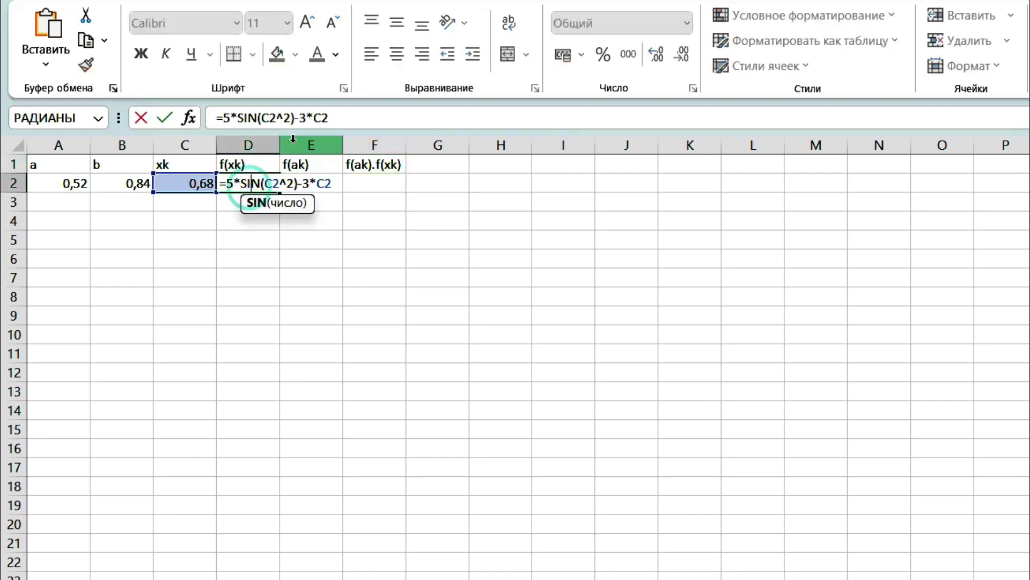
drag(329, 118, 223, 118)
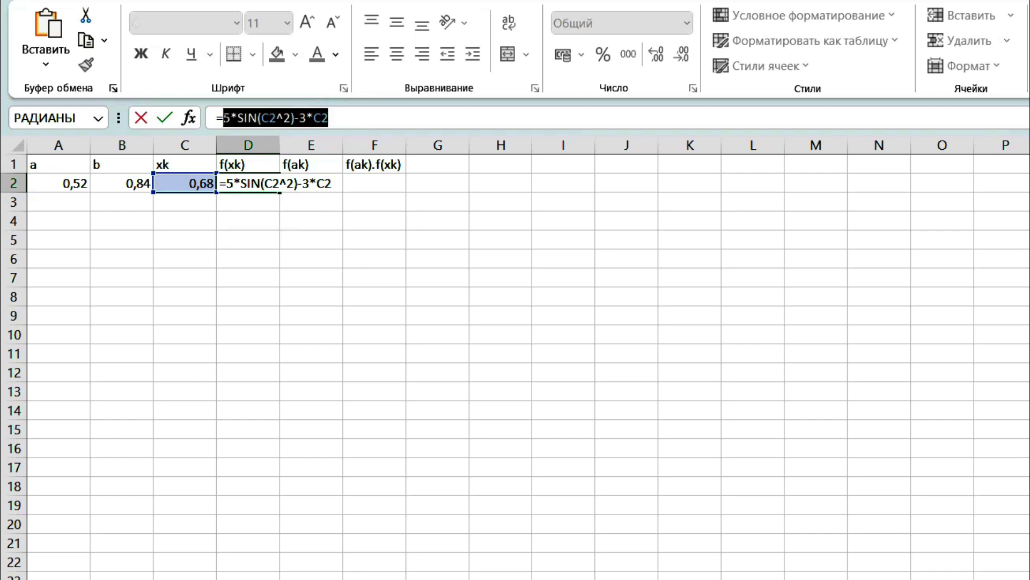
key(Return)
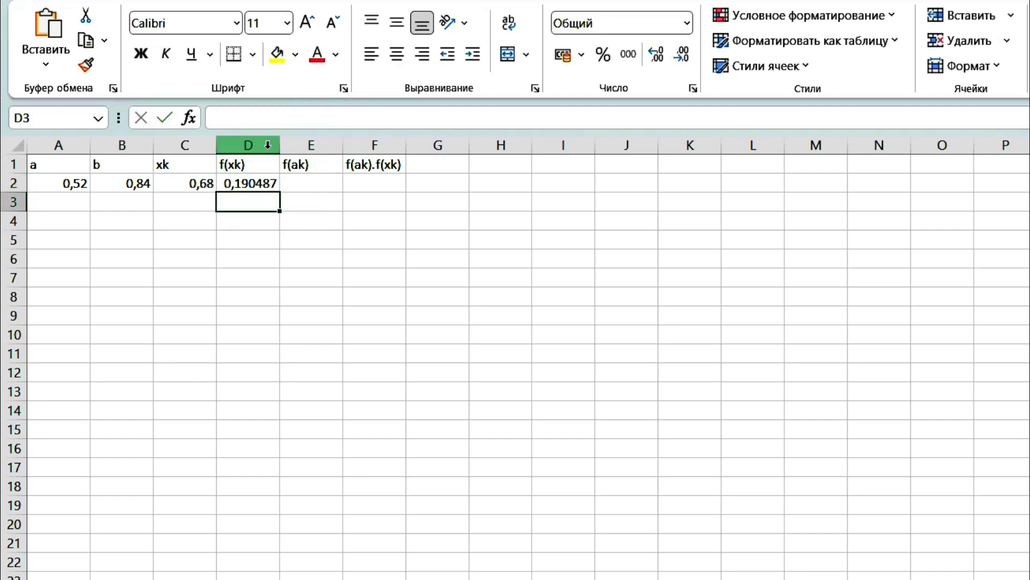
click(321, 183)
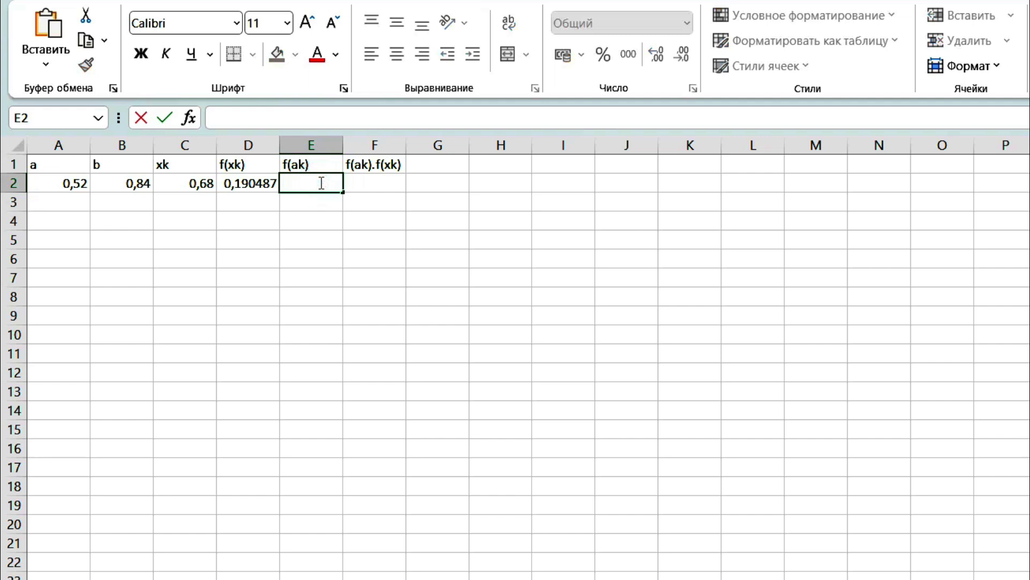
text(=)
key(ctrl+v)
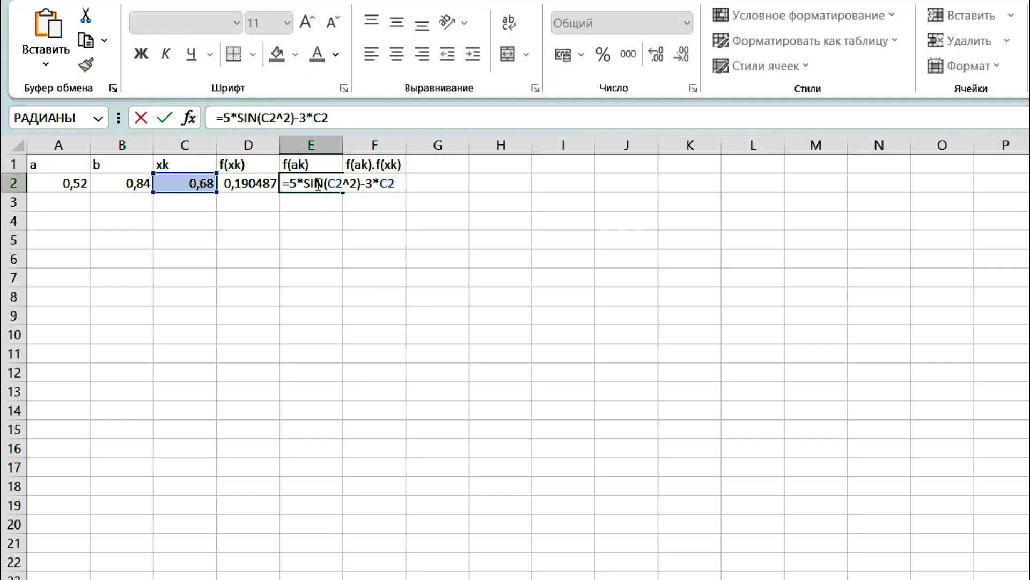
Replace both C2 references in the E2 formula with A2 so that it reads =5*SIN(A2^2)-3*A2
click(342, 186)
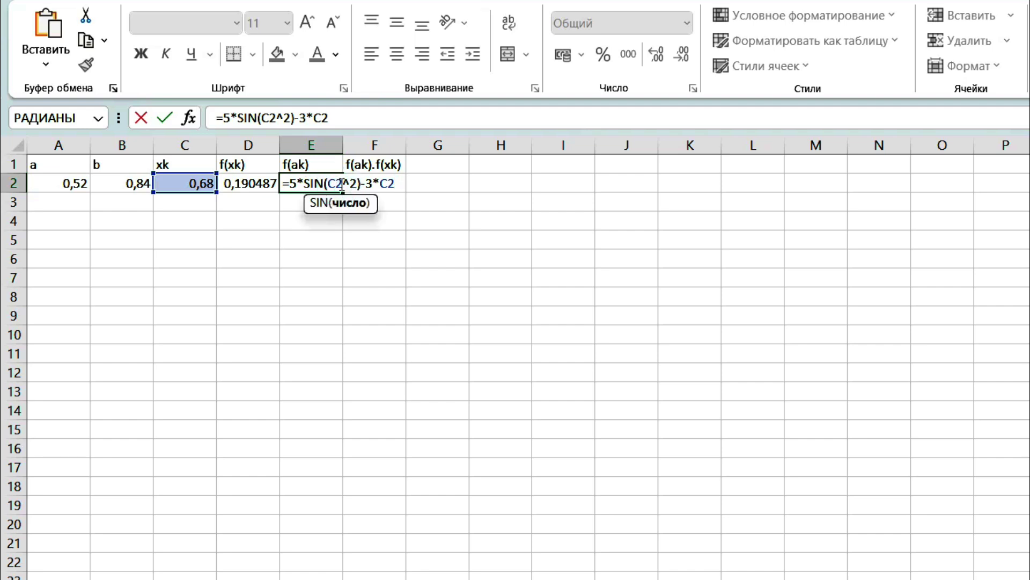
key(BackSpace)
key(BackSpace)
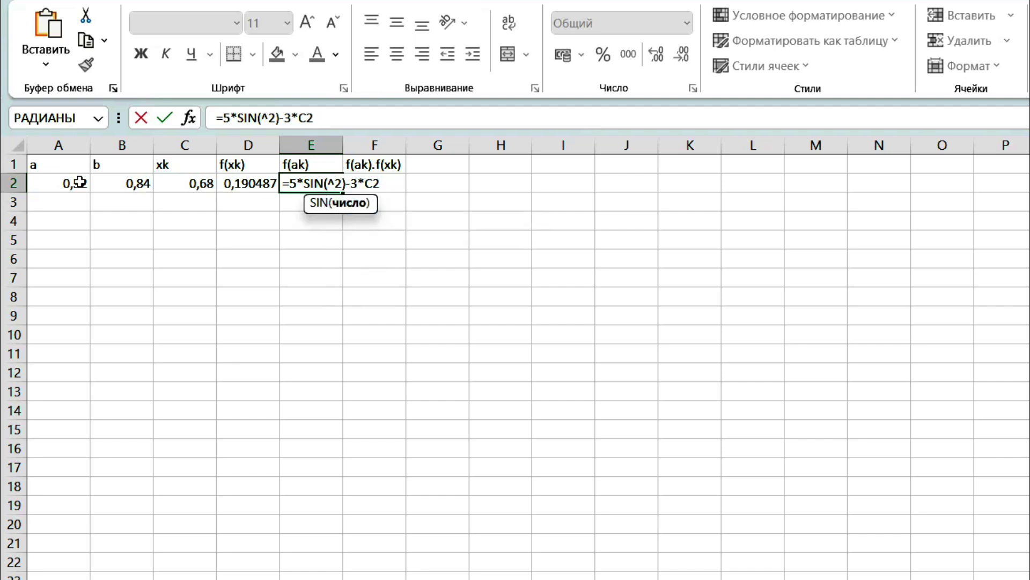
click(65, 183)
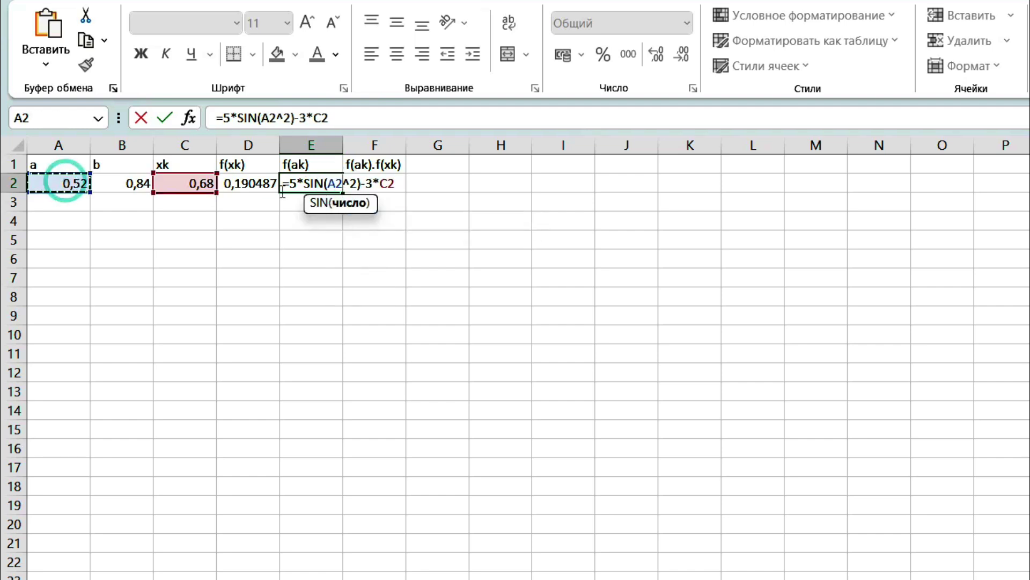
click(396, 184)
key(BackSpace)
key(BackSpace)
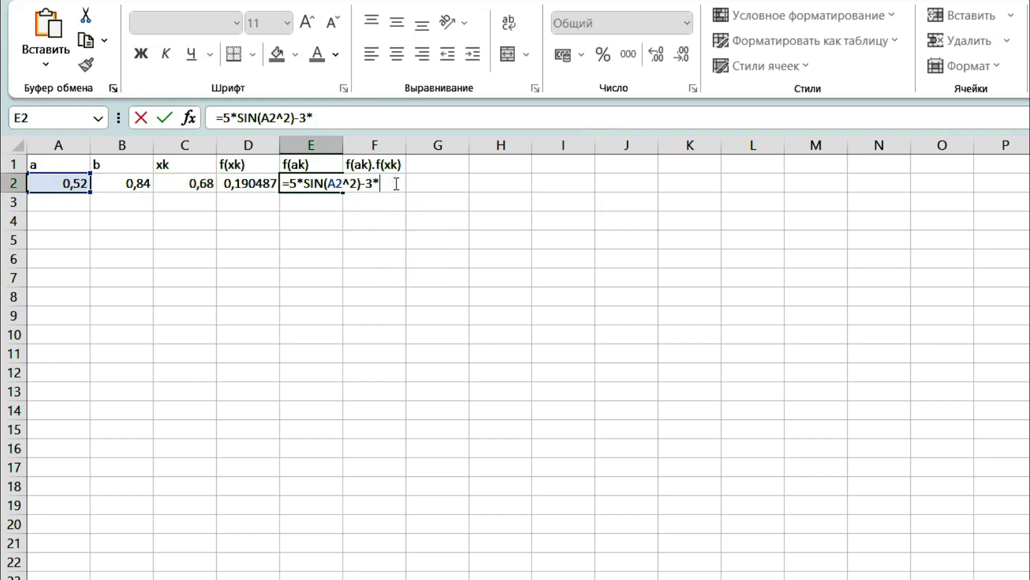
click(75, 182)
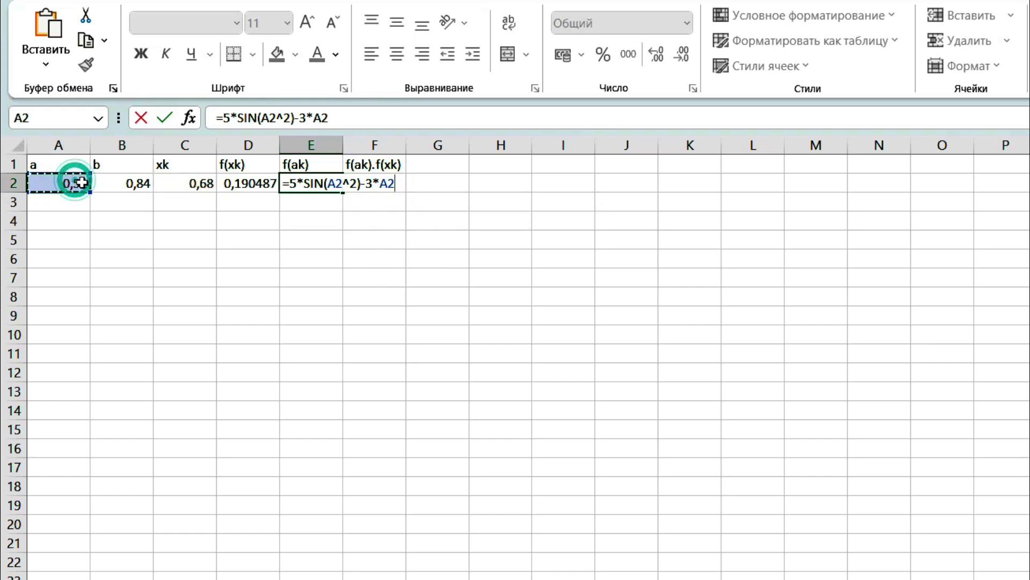
key(Return)
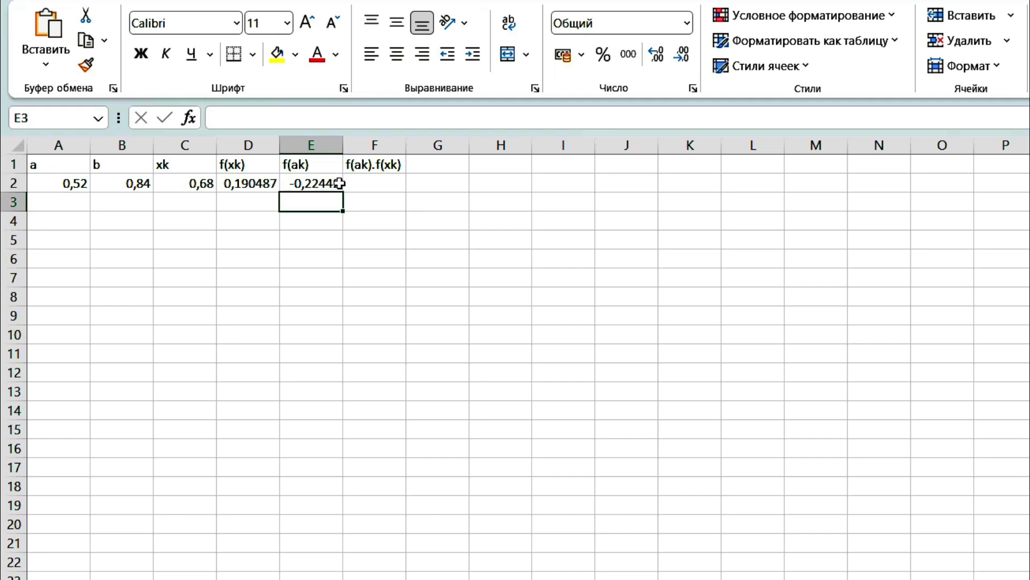
Increase the number format of the f(xk) value in D2 to seven decimal places
click(330, 183)
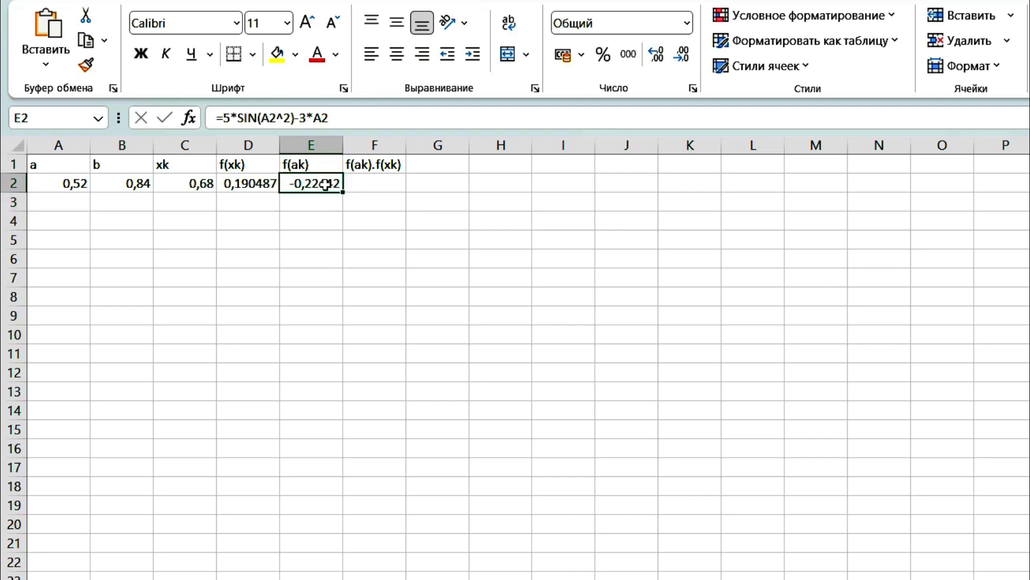
click(255, 184)
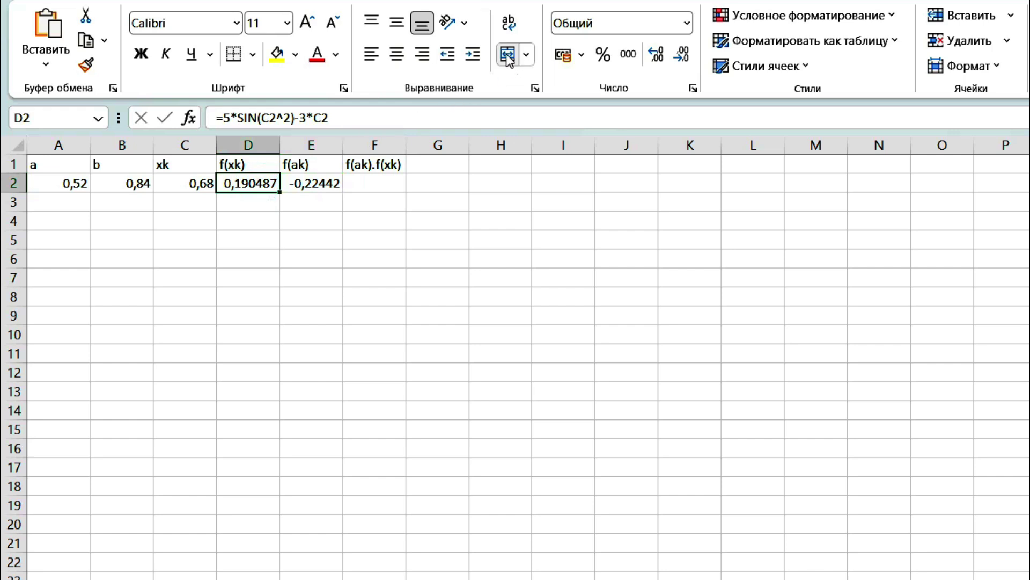
click(658, 49)
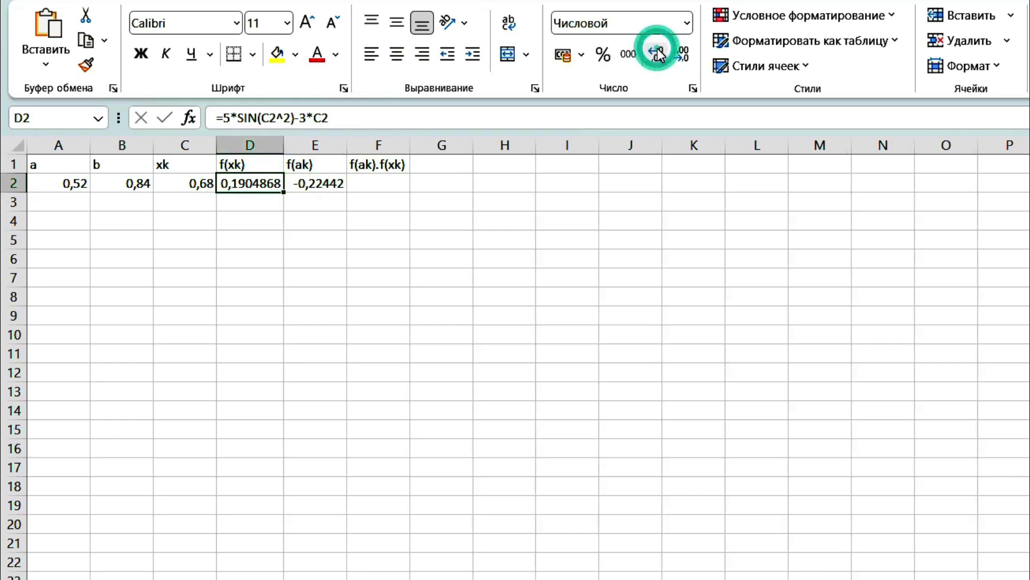
Reduce the number formats of the f(xk) value in D2 and the f(ak) value in E2 to four decimal places
click(679, 56)
click(679, 56)
click(679, 57)
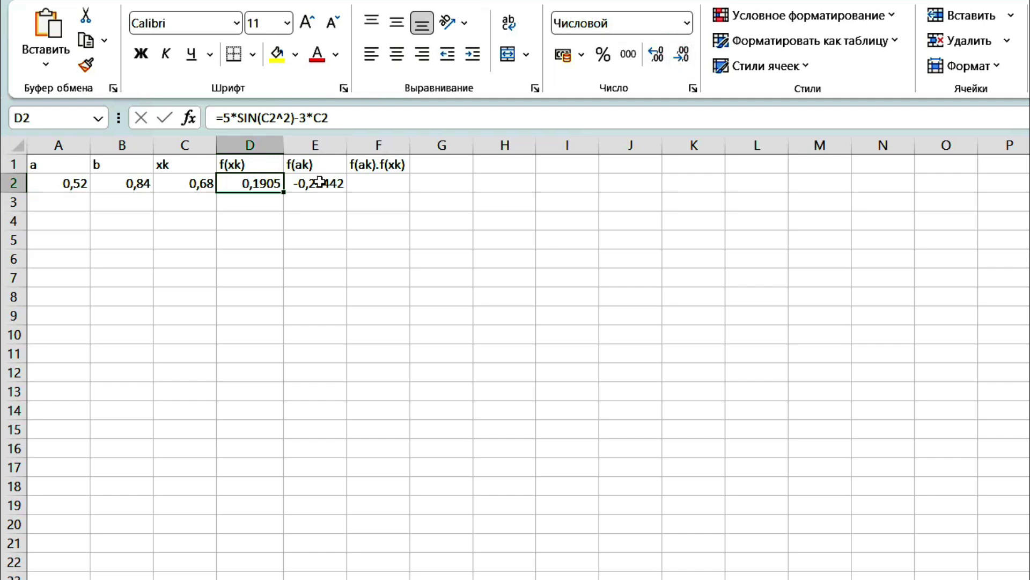
click(322, 182)
click(681, 54)
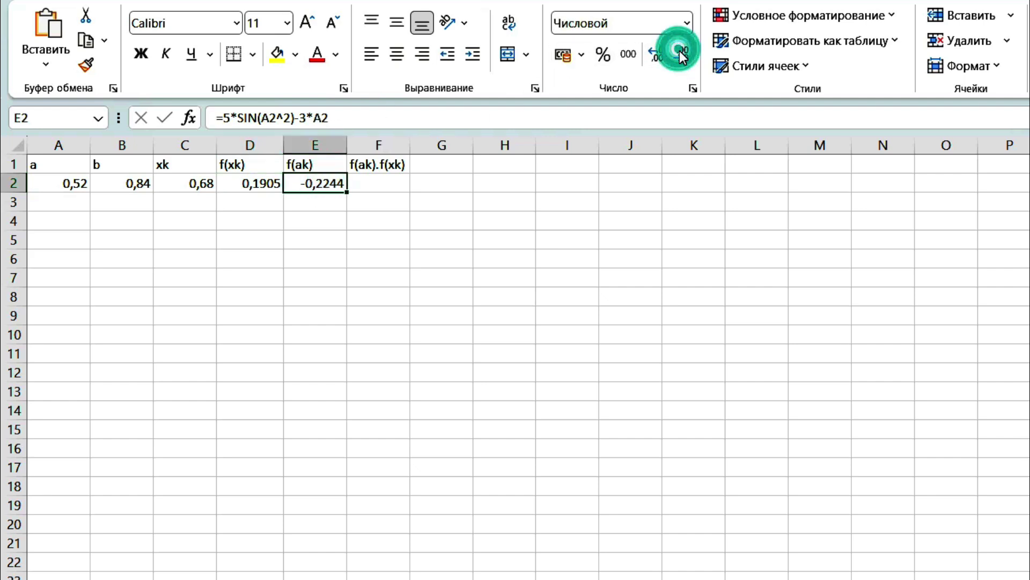
Enter the formula =D2*E2 in F2 under the f(ak).f(xk) heading and format its result to four decimal places
click(384, 188)
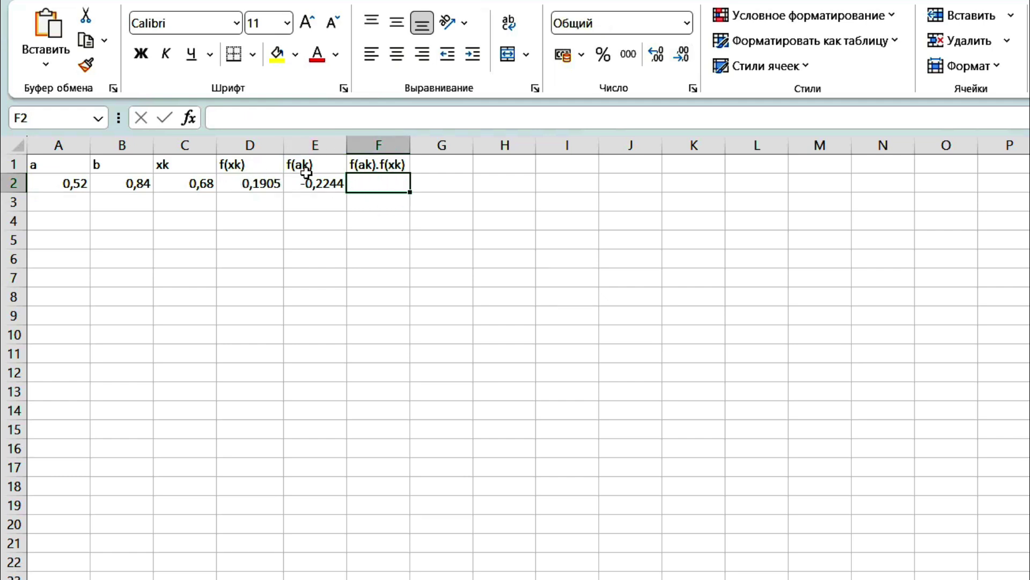
double_click(370, 185)
text(=)
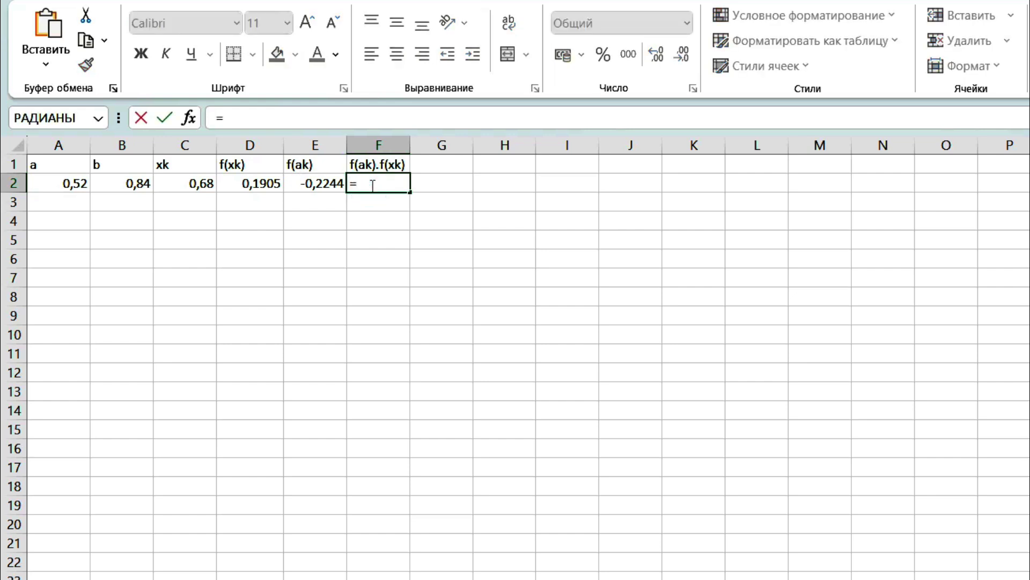
click(258, 185)
text(*)
click(318, 187)
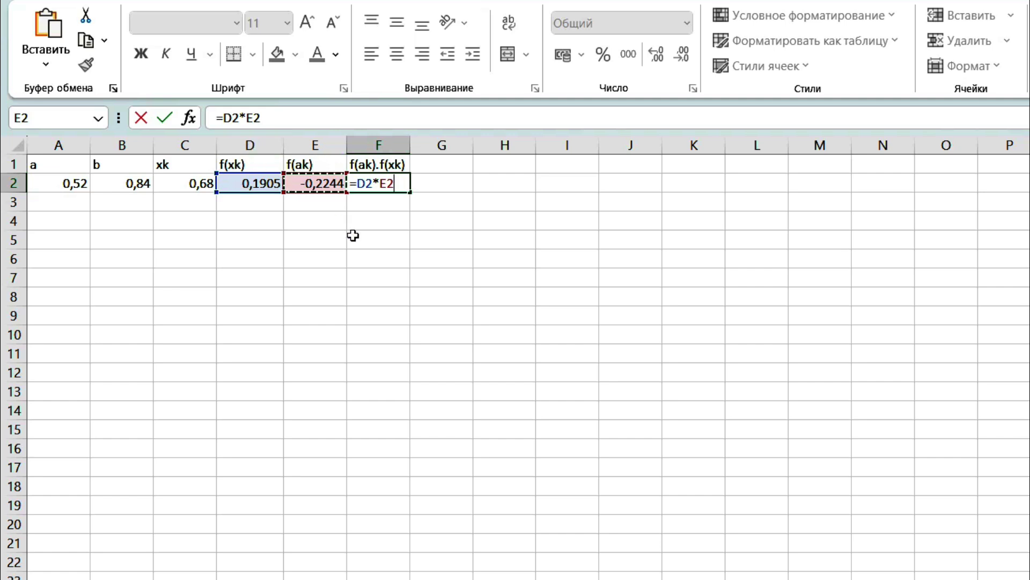
key(Return)
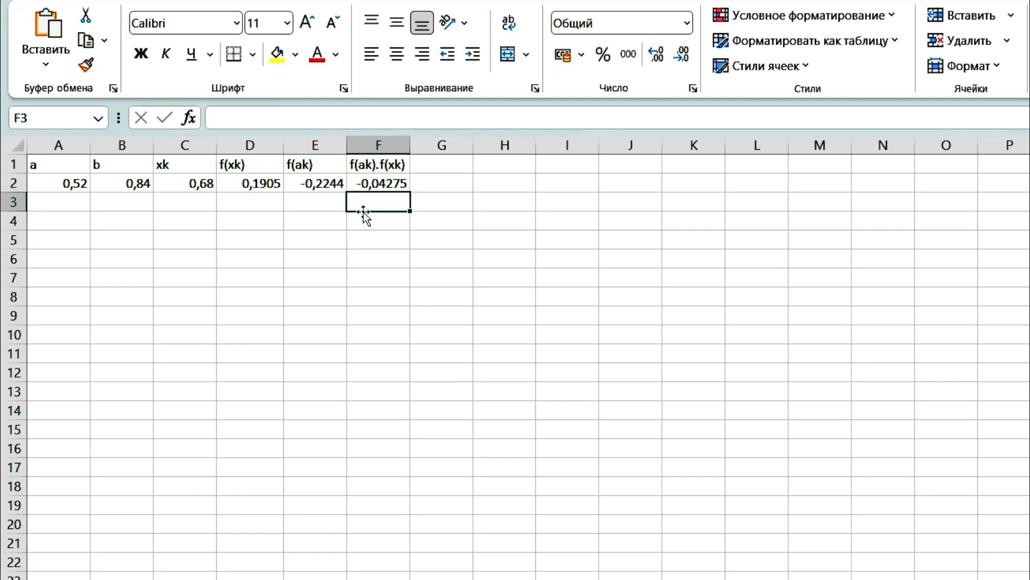
click(389, 184)
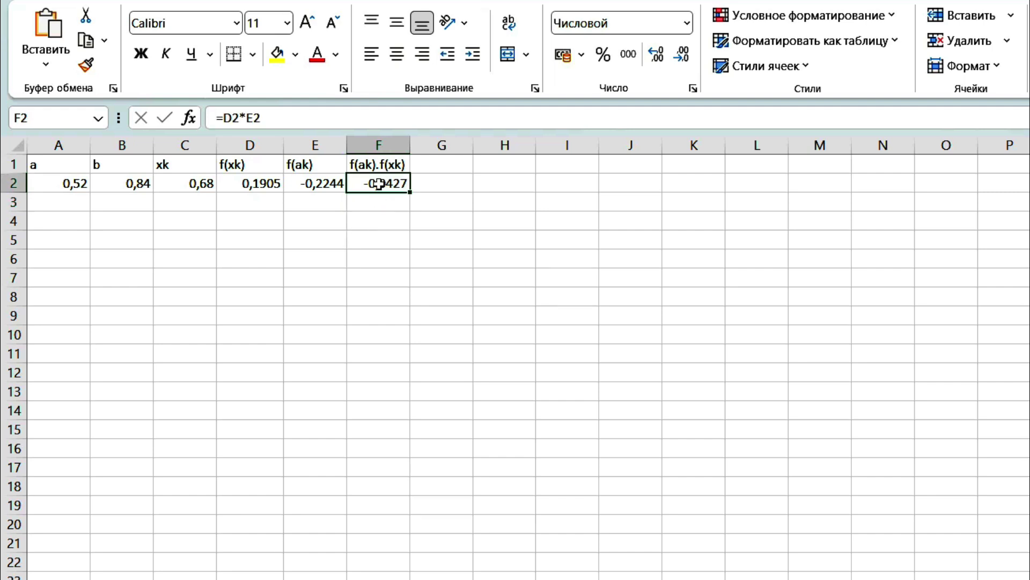